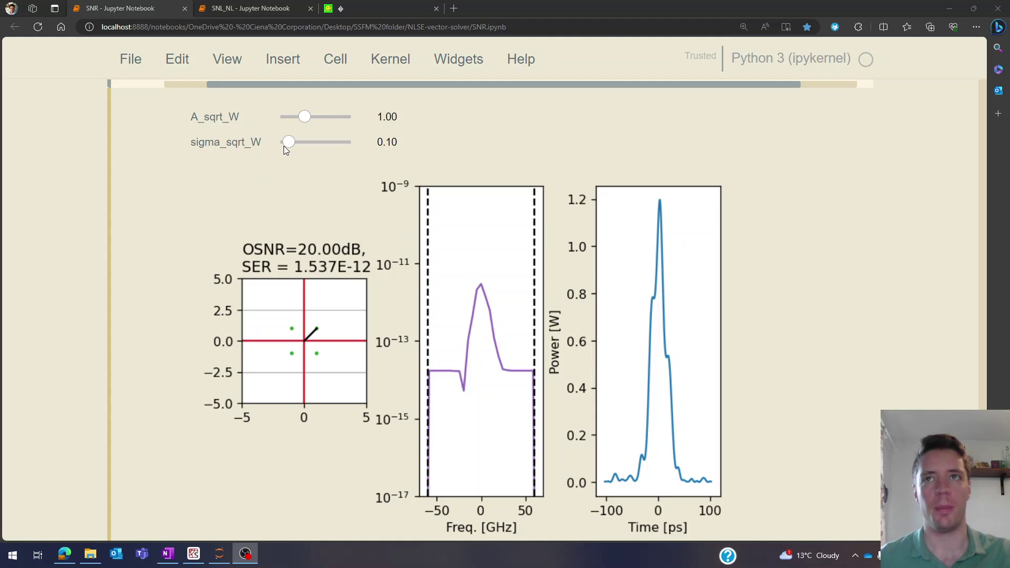
- Raise sigma_sqrt_W from 0.10 to 0.95, dropping OSNR to 0.45 dB and raising SER to 4.045E-01
{"action": "left_click_drag", "start_coordinate": [284, 145], "coordinate": [355, 149]}
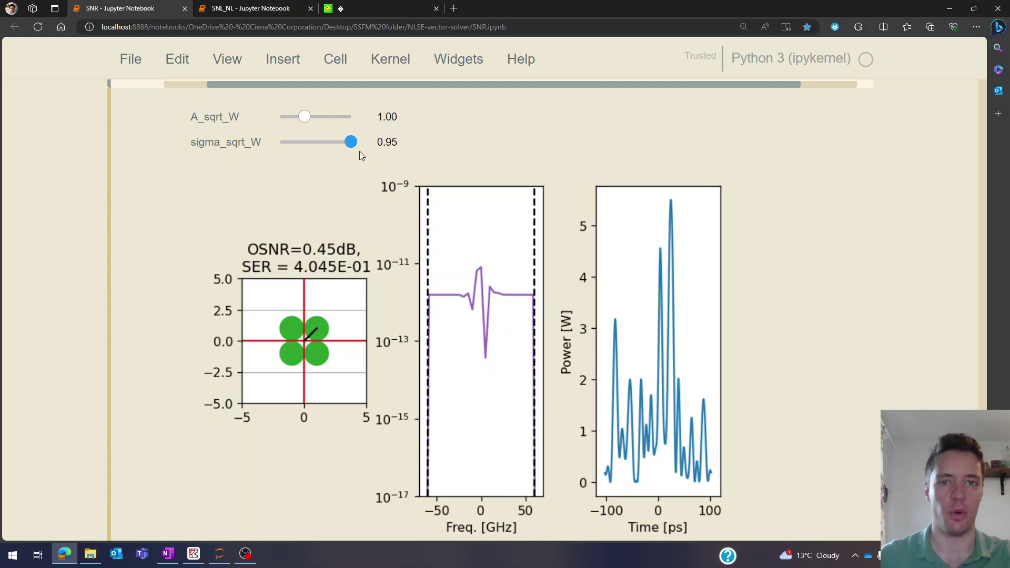
- Switch to the SNL_NL notebook and scroll to the NSR_B = NSR_lin + NSR_NL link diagram
{"action": "left_click", "coordinate": [251, 9]}
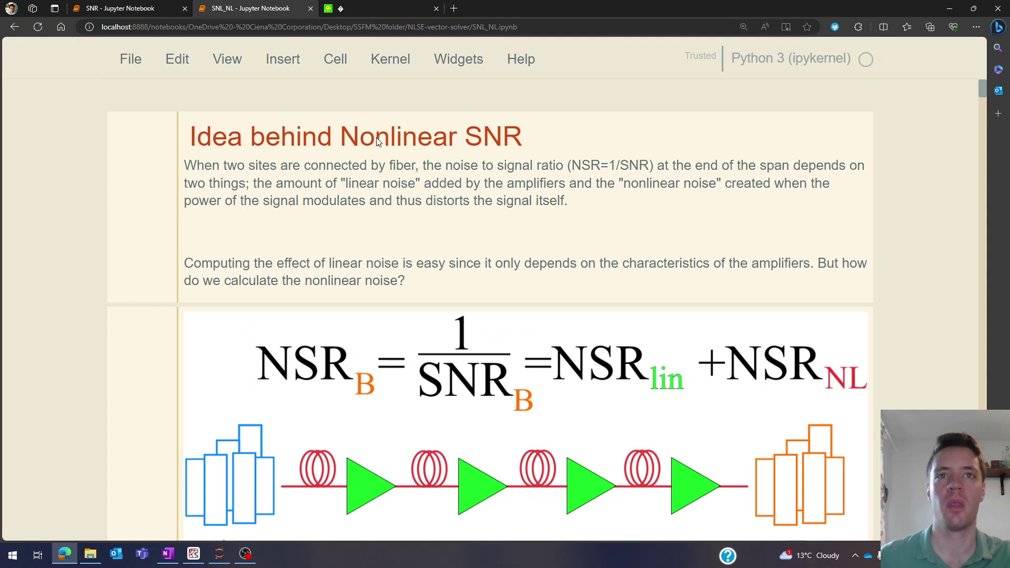
{"action": "scroll", "coordinate": [914, 252], "scroll_direction": "down", "scroll_amount": 1}
{"action": "scroll", "coordinate": [928, 265], "scroll_direction": "down", "scroll_amount": 1}
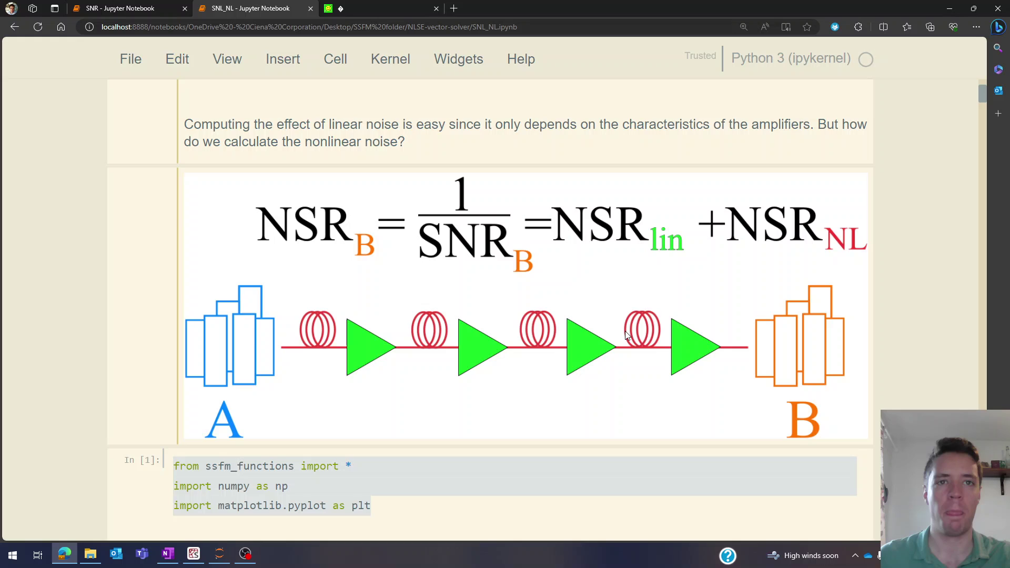
- Select the import code in cell In[1] and all the timebase code in In[2]
{"action": "scroll", "coordinate": [603, 307], "scroll_direction": "down", "scroll_amount": 2}
{"action": "left_click", "coordinate": [462, 349]}
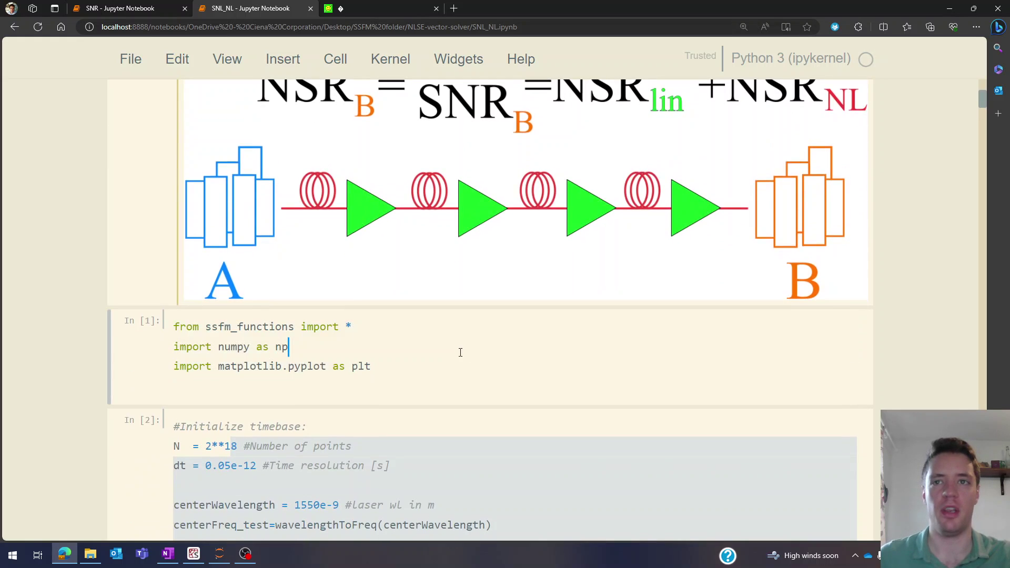
{"action": "scroll", "coordinate": [408, 316], "scroll_direction": "down", "scroll_amount": 1}
{"action": "left_click_drag", "start_coordinate": [389, 294], "coordinate": [175, 258]}
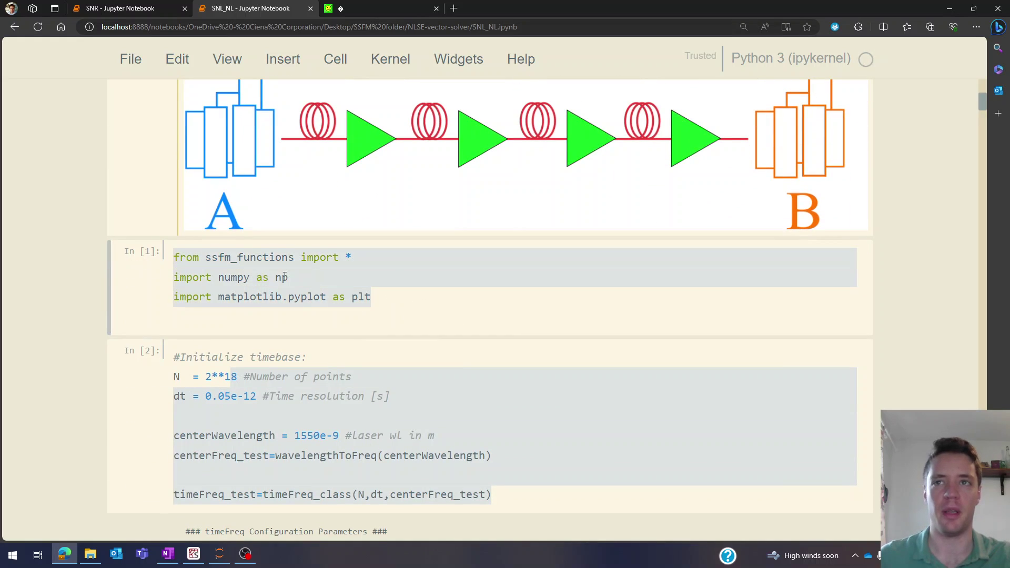
{"action": "scroll", "coordinate": [437, 309], "scroll_direction": "down", "scroll_amount": 1}
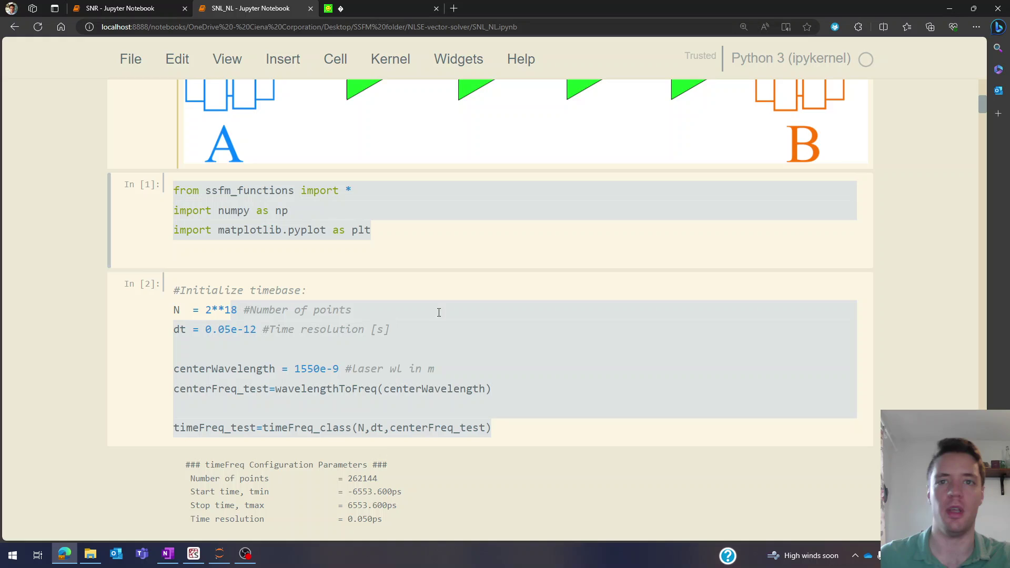
{"action": "left_click", "coordinate": [491, 361]}
{"action": "key", "text": "ctrl+a"}
- Scroll to the Channels in C-band PSD plot and the channel 38 zoom plot
{"action": "scroll", "coordinate": [411, 298], "scroll_direction": "down", "scroll_amount": 10}
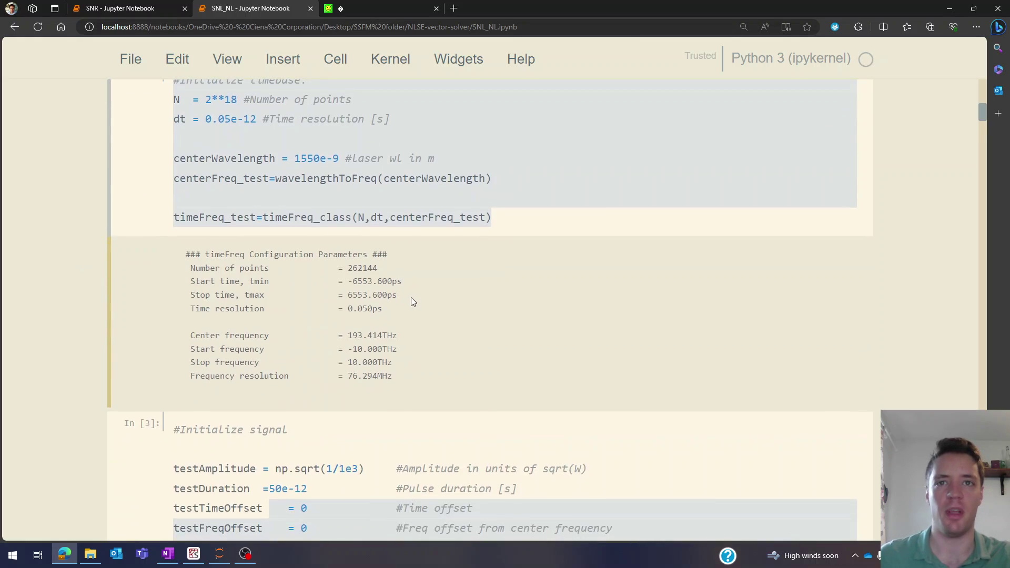
{"action": "scroll", "coordinate": [521, 298], "scroll_direction": "down", "scroll_amount": 20}
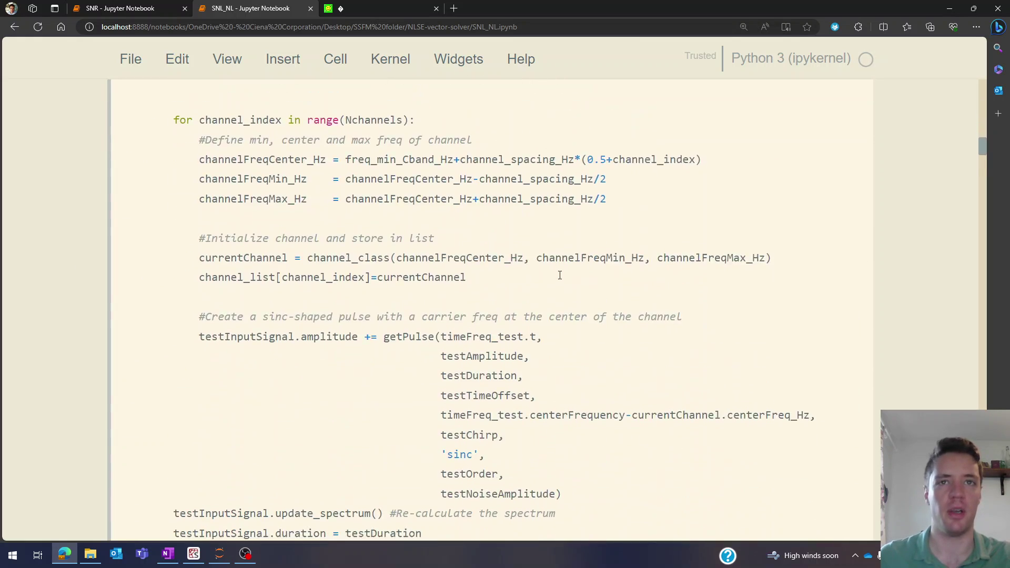
{"action": "scroll", "coordinate": [587, 260], "scroll_direction": "down", "scroll_amount": 2}
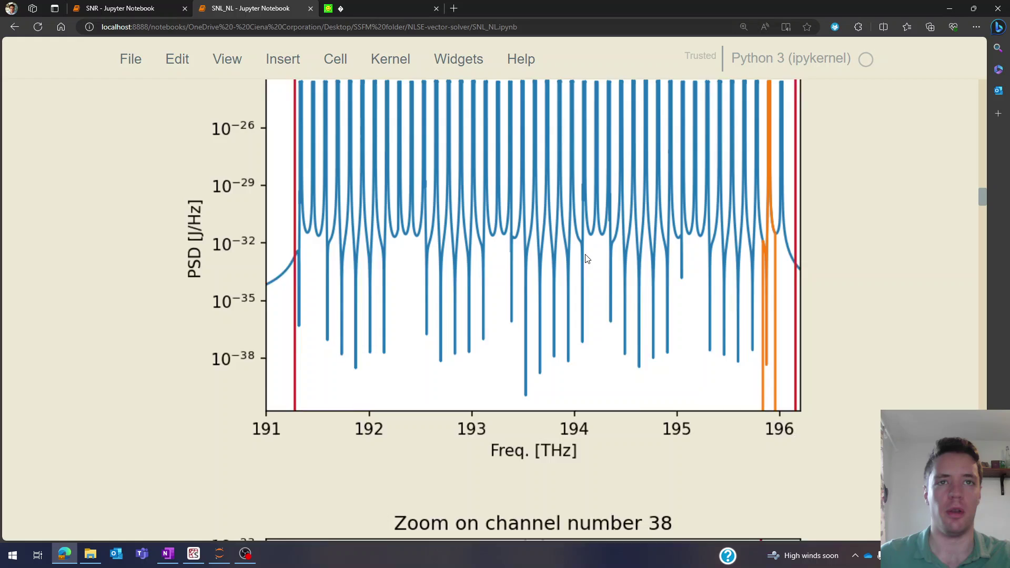
{"action": "scroll", "coordinate": [578, 260], "scroll_direction": "up", "scroll_amount": 1}
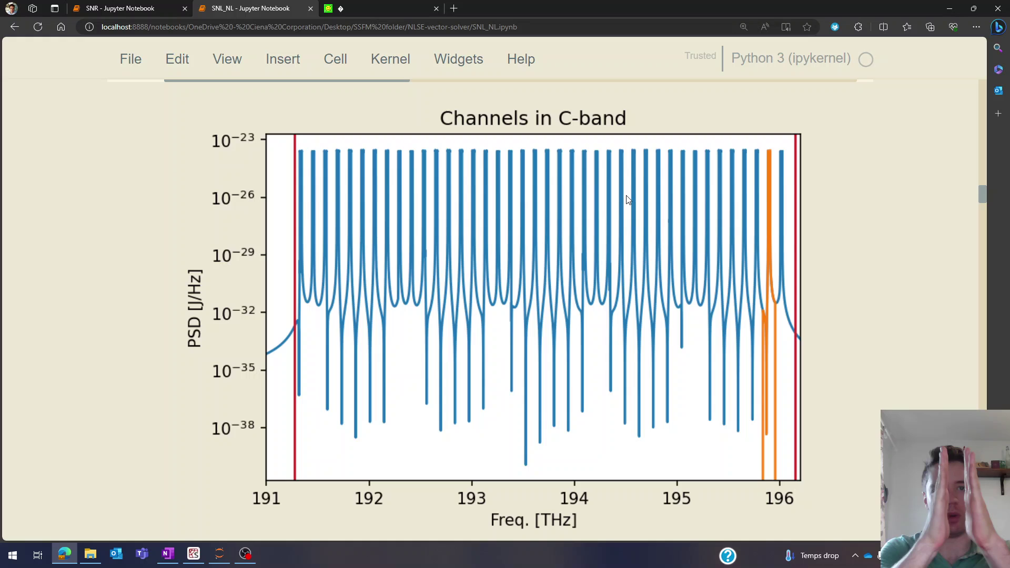
{"action": "scroll", "coordinate": [582, 207], "scroll_direction": "down", "scroll_amount": 9}
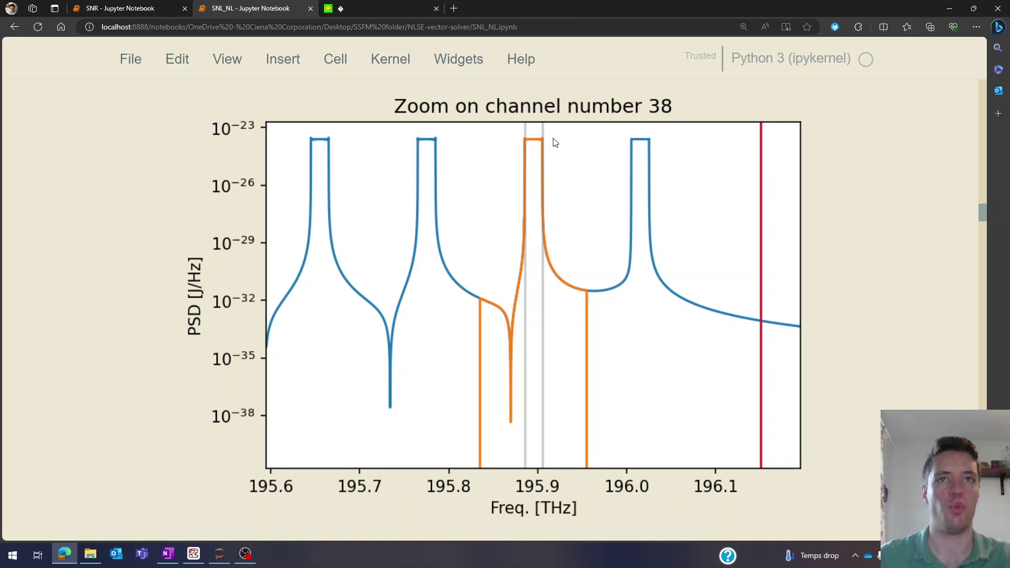
- Scroll until the PSD figure showing SNR interpolation within the signal bandwidth fills the view
{"action": "scroll", "coordinate": [519, 200], "scroll_direction": "down", "scroll_amount": 5}
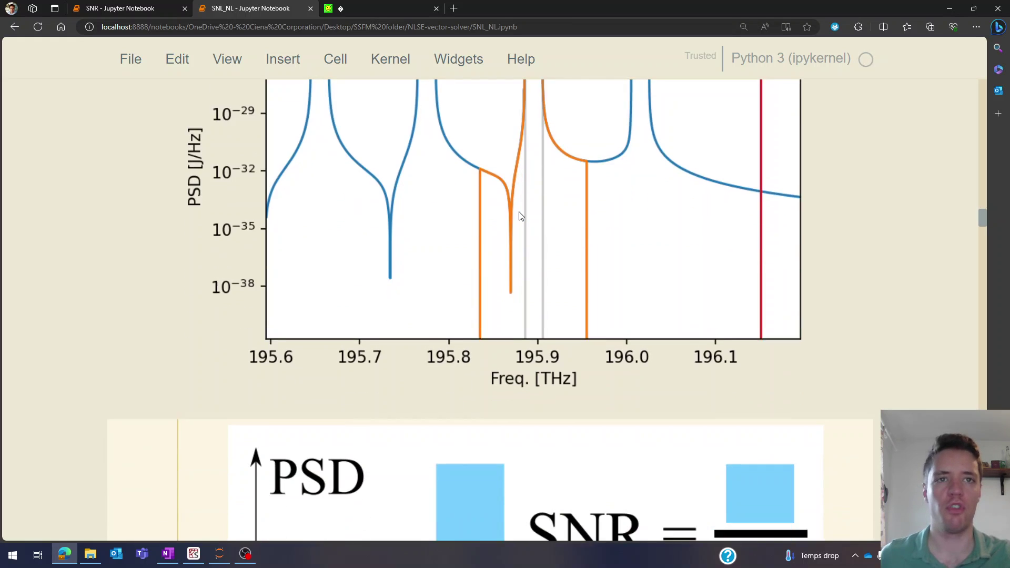
{"action": "scroll", "coordinate": [528, 260], "scroll_direction": "down", "scroll_amount": 3, "text": "ctrl"}
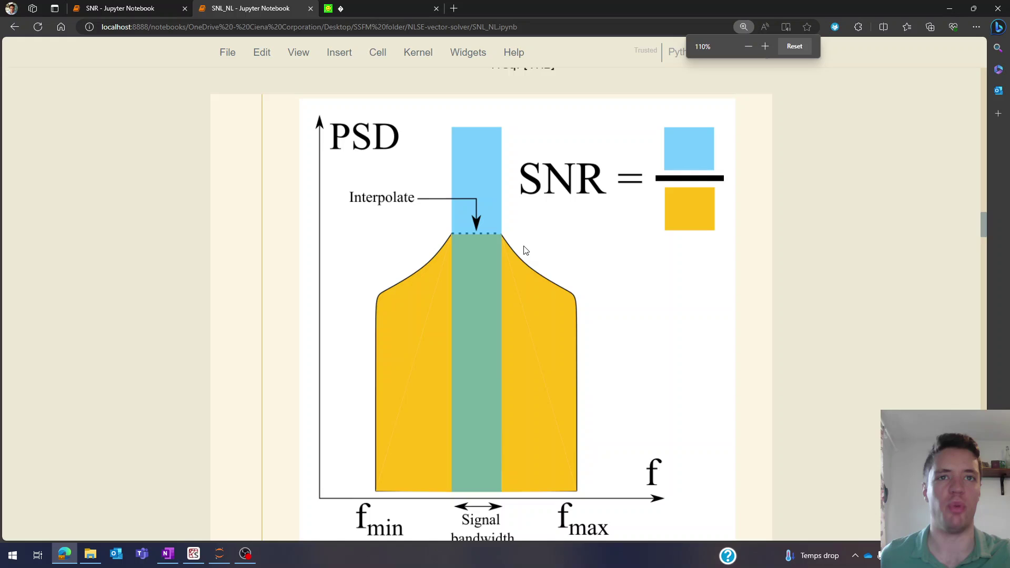
{"action": "scroll", "coordinate": [523, 245], "scroll_direction": "up", "scroll_amount": 1}
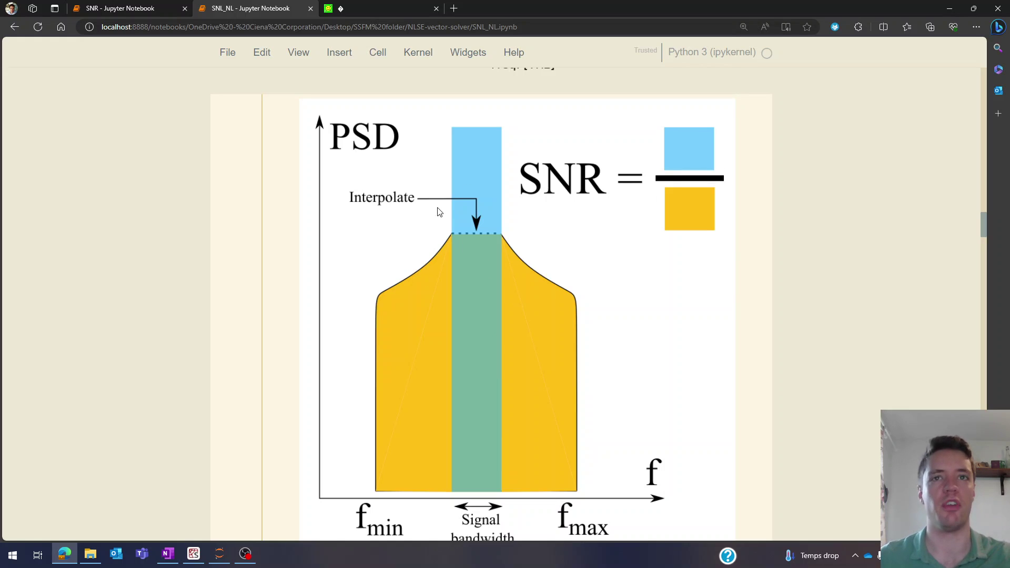
{"action": "scroll", "coordinate": [514, 237], "scroll_direction": "down", "scroll_amount": 1}
- Zoom the page in and scroll to the In[5] fiber cell with beta2 = -1e-27 and fiber_diameter = 8.4e-6
{"action": "scroll", "coordinate": [520, 244], "scroll_direction": "down", "scroll_amount": 2}
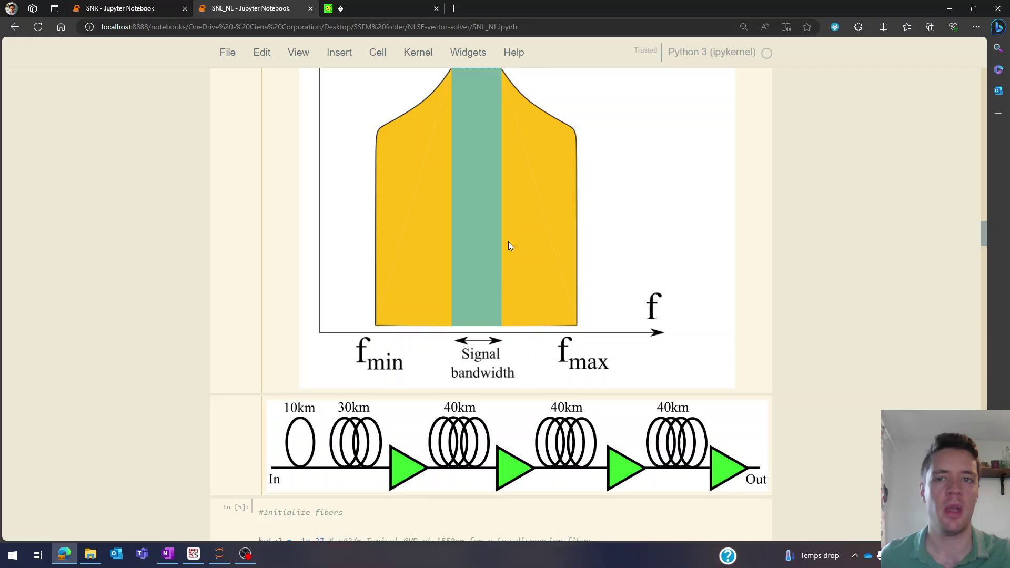
{"action": "key", "text": "ctrl+plus"}
{"action": "scroll", "coordinate": [500, 267], "scroll_direction": "down", "scroll_amount": 1}
{"action": "scroll", "coordinate": [501, 270], "scroll_direction": "down", "scroll_amount": 1}
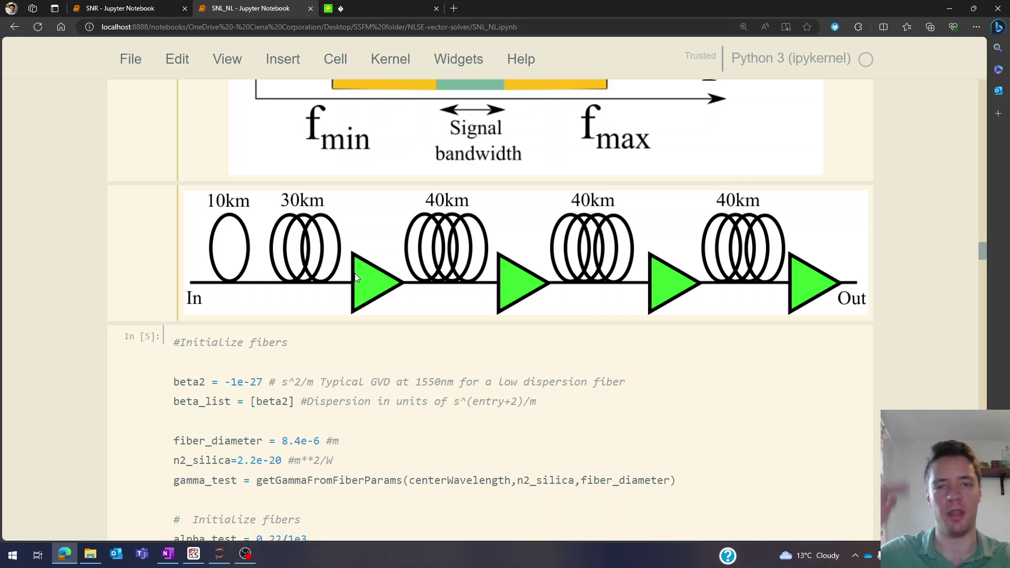
- Scroll past the 0.0 km vs 160.0 km spectra comparison to the Evolution of Nonlinear SNR plot
{"action": "scroll", "coordinate": [355, 274], "scroll_direction": "down", "scroll_amount": 5}
{"action": "scroll", "coordinate": [681, 298], "scroll_direction": "down", "scroll_amount": 15}
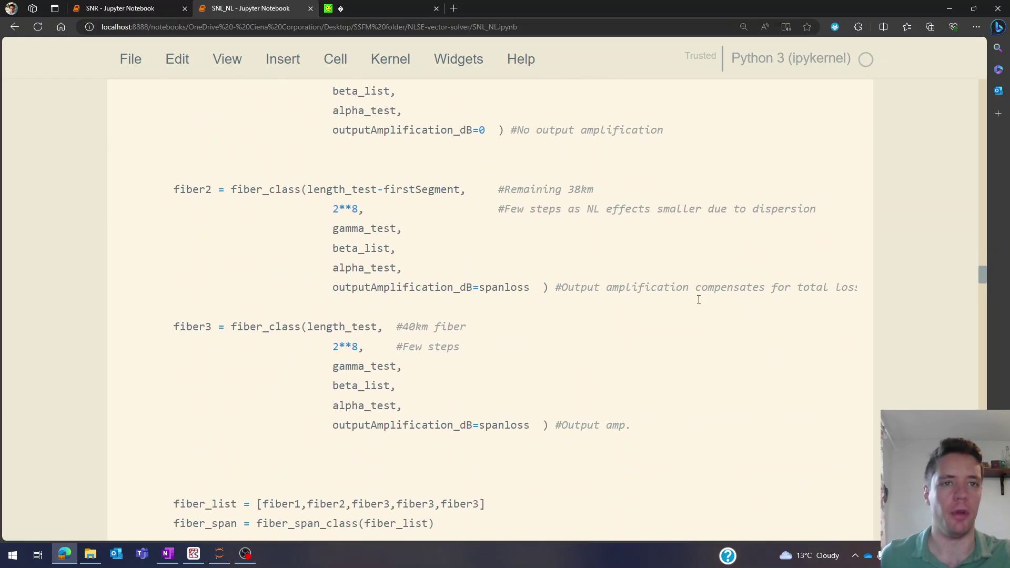
{"action": "scroll", "coordinate": [795, 286], "scroll_direction": "down", "scroll_amount": 20}
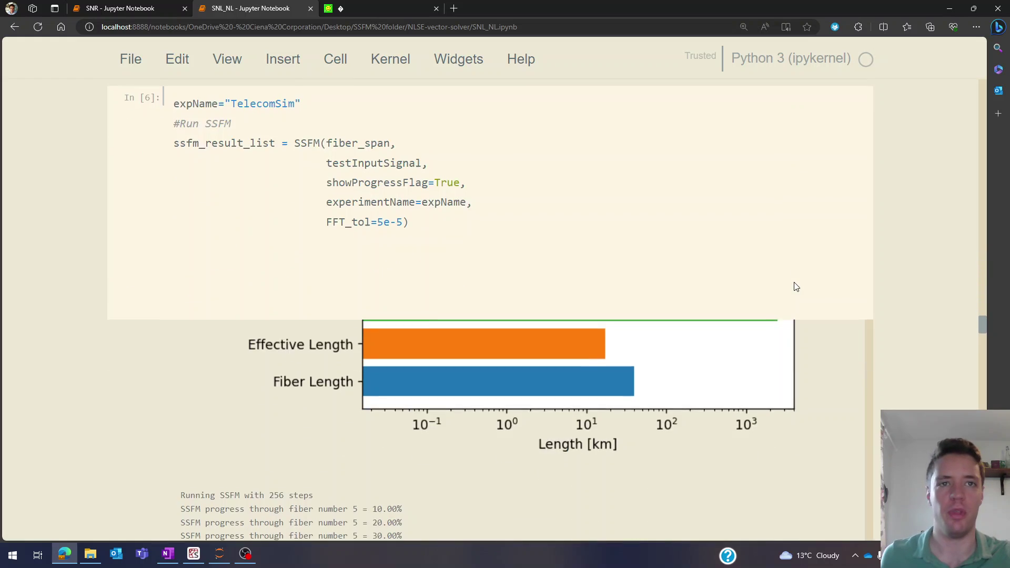
{"action": "scroll", "coordinate": [813, 266], "scroll_direction": "down", "scroll_amount": 2}
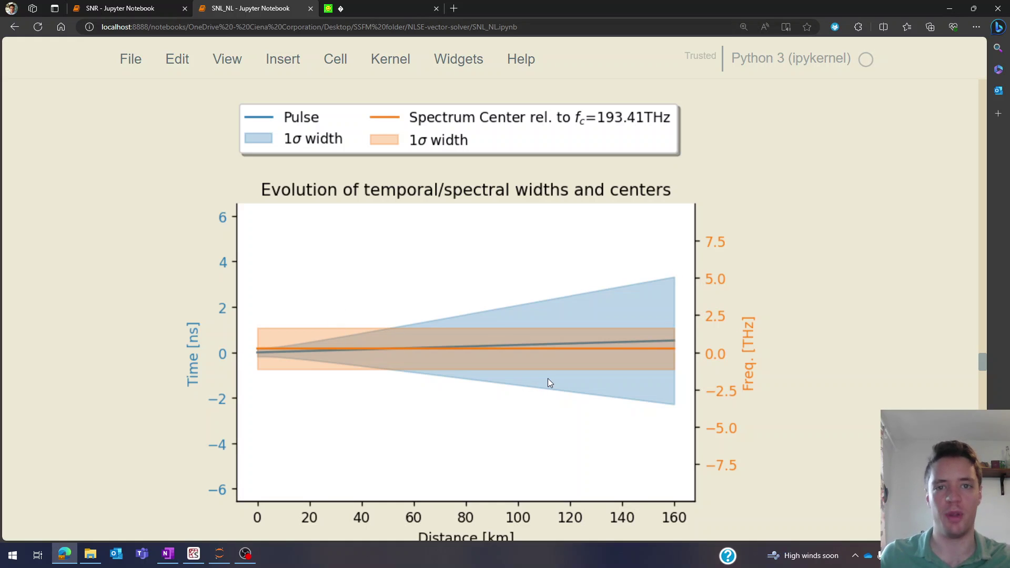
{"action": "scroll", "coordinate": [537, 405], "scroll_direction": "down", "scroll_amount": 10}
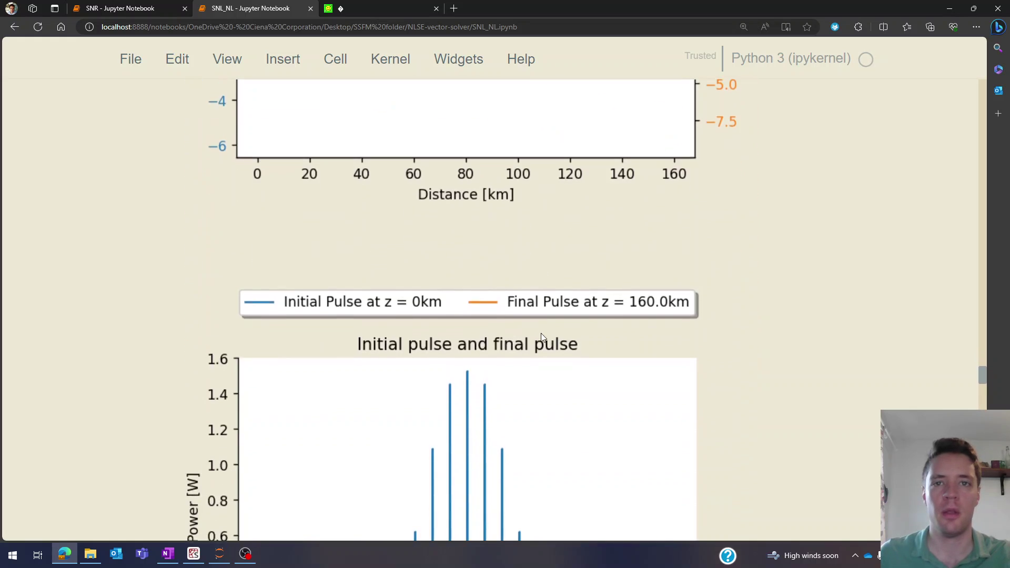
{"action": "scroll", "coordinate": [543, 325], "scroll_direction": "down", "scroll_amount": 8}
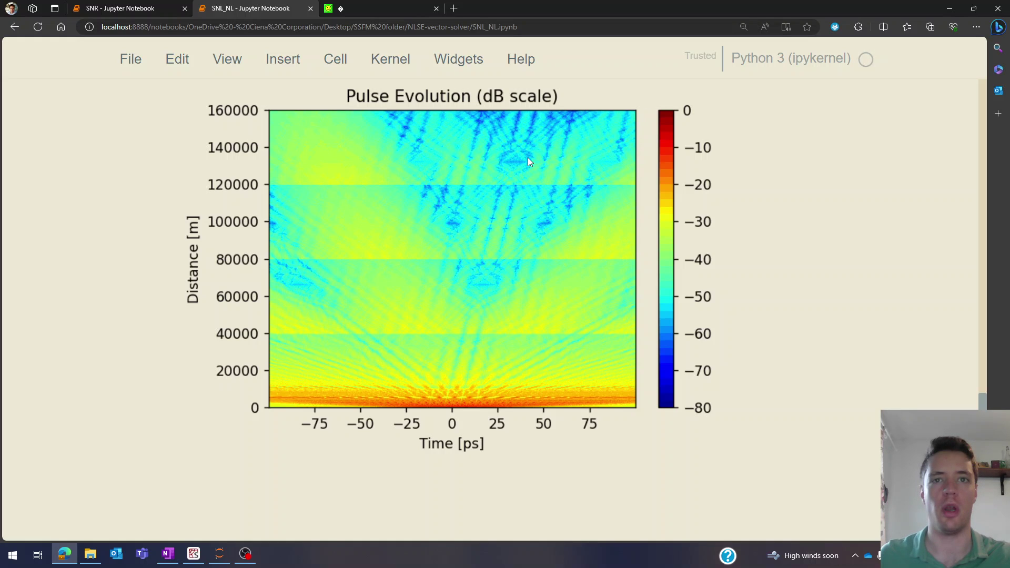
{"action": "scroll", "coordinate": [529, 162], "scroll_direction": "down", "scroll_amount": 9}
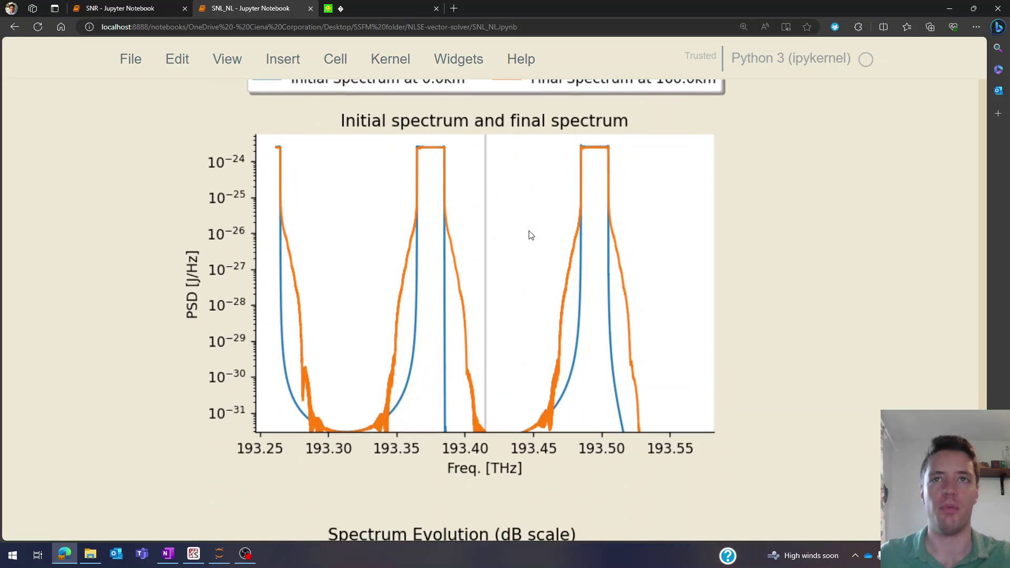
{"action": "scroll", "coordinate": [489, 311], "scroll_direction": "up", "scroll_amount": 3}
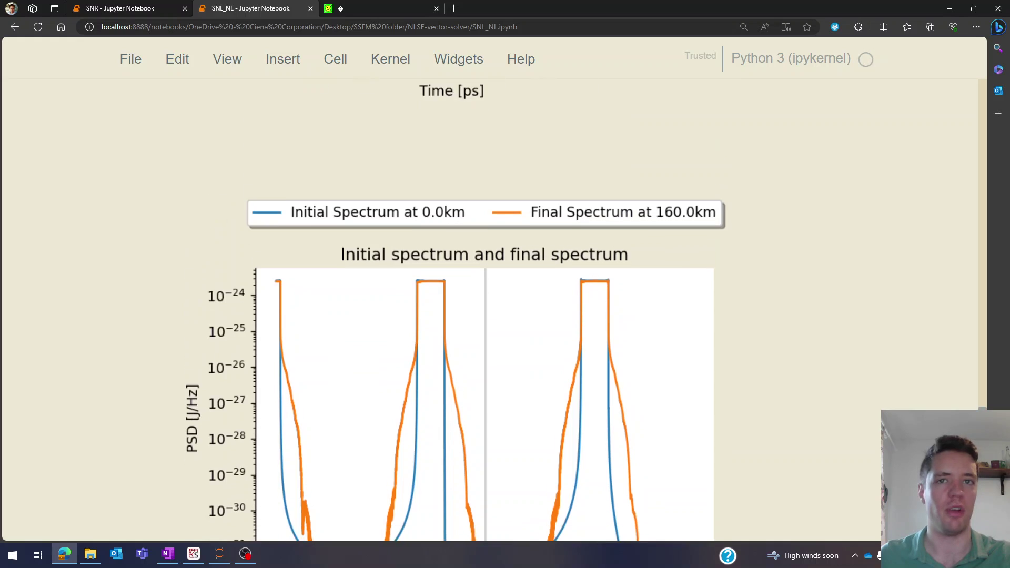
{"action": "scroll", "coordinate": [489, 310], "scroll_direction": "down", "scroll_amount": 2}
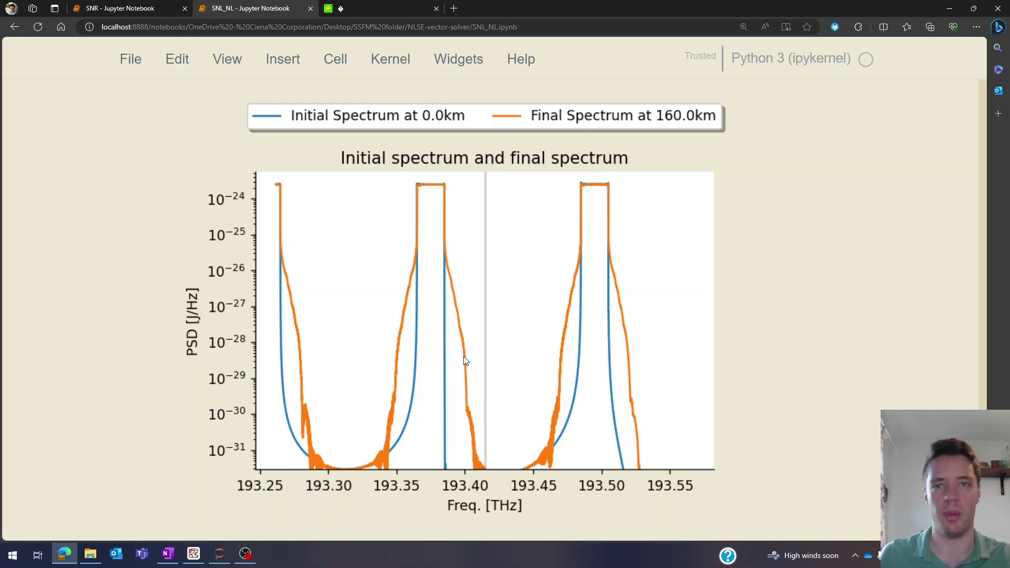
{"action": "scroll", "coordinate": [469, 356], "scroll_direction": "down", "scroll_amount": 20}
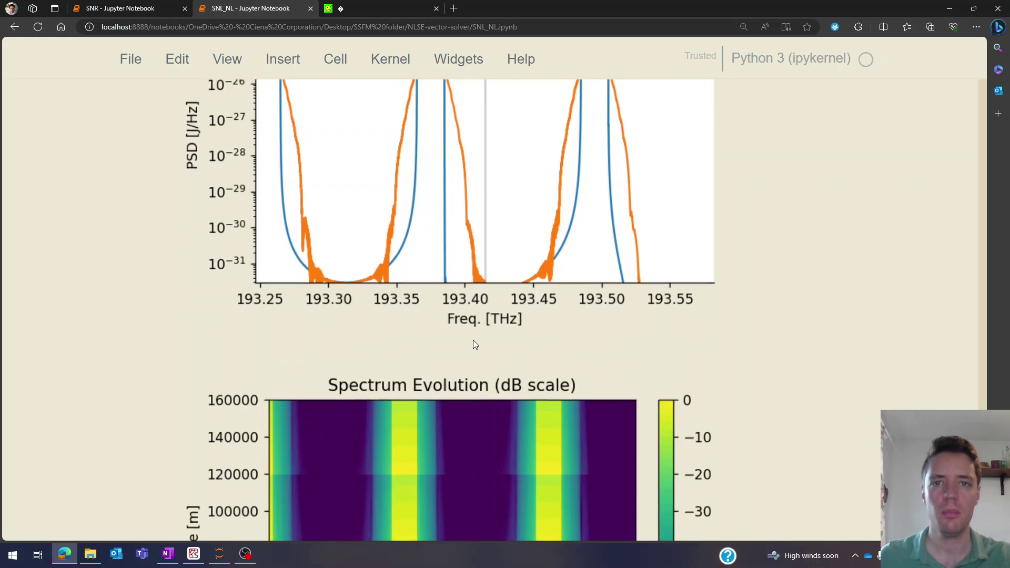
- Scroll past the SNR evolution plots for channels 5, 23 and 35 to the In[10] plotFinalSNR_dB output
{"action": "scroll", "coordinate": [655, 298], "scroll_direction": "down", "scroll_amount": 10}
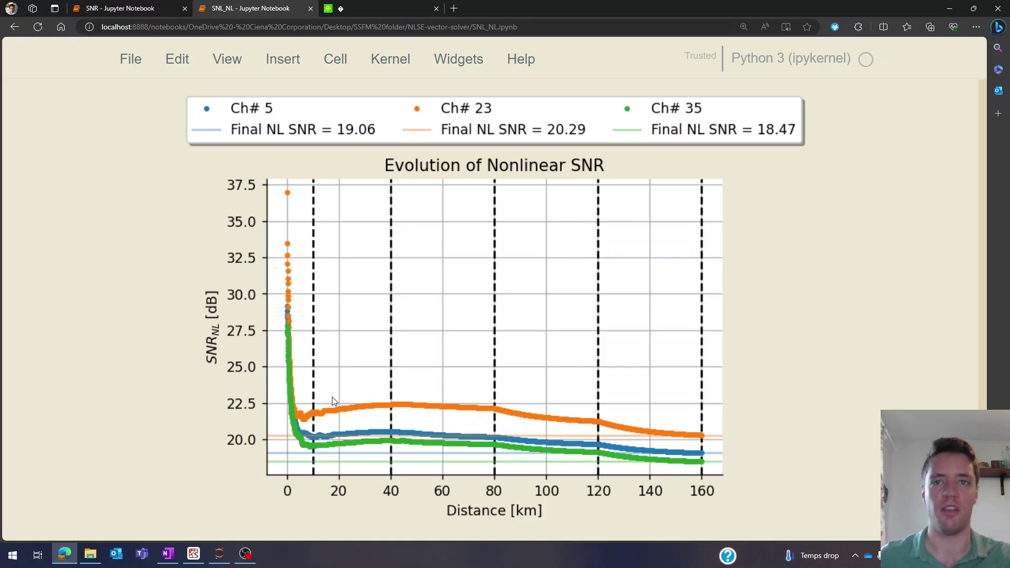
{"action": "scroll", "coordinate": [332, 401], "scroll_direction": "down", "scroll_amount": 10}
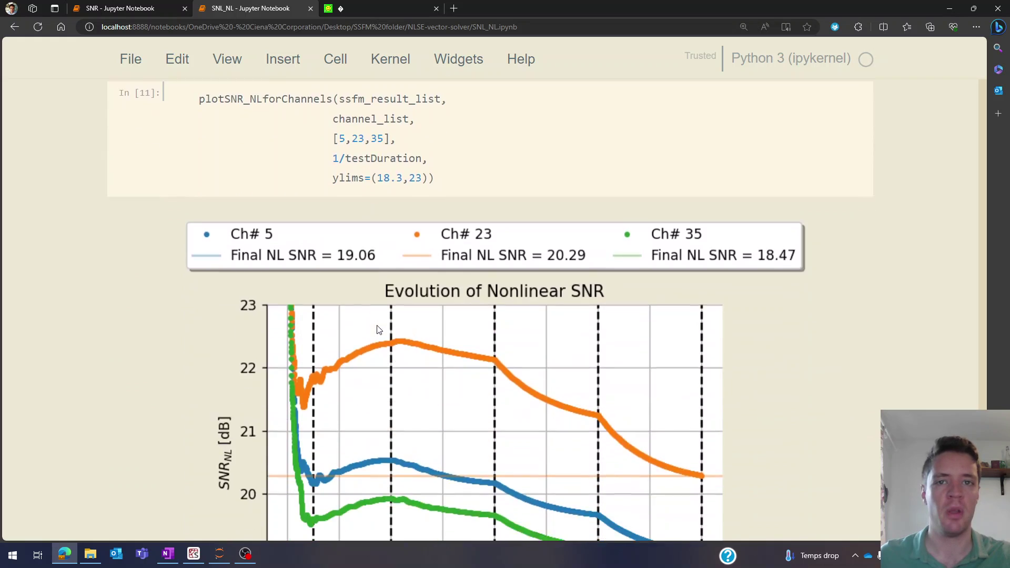
{"action": "scroll", "coordinate": [380, 330], "scroll_direction": "down", "scroll_amount": 1}
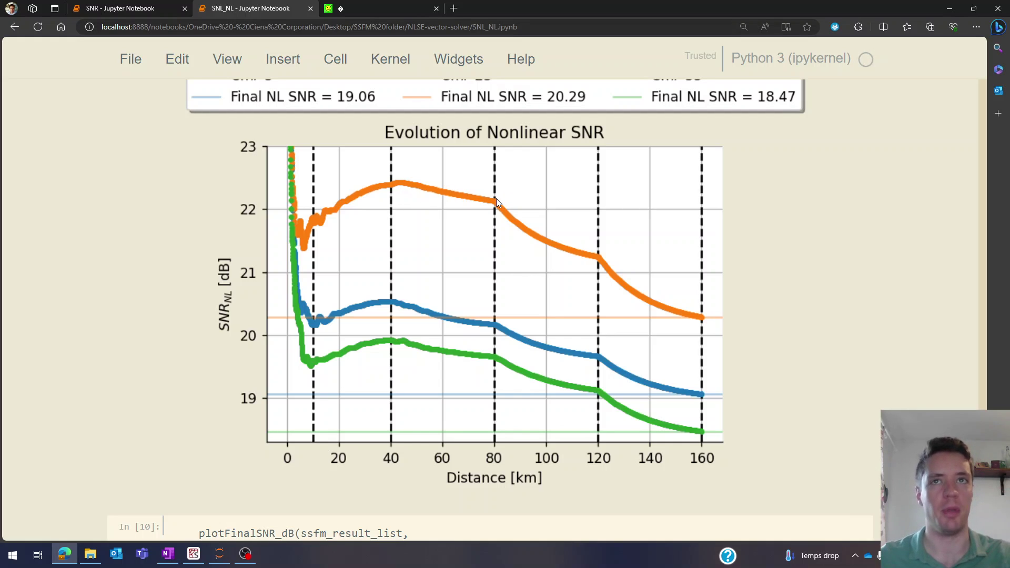
{"action": "scroll", "coordinate": [496, 201], "scroll_direction": "up", "scroll_amount": 1}
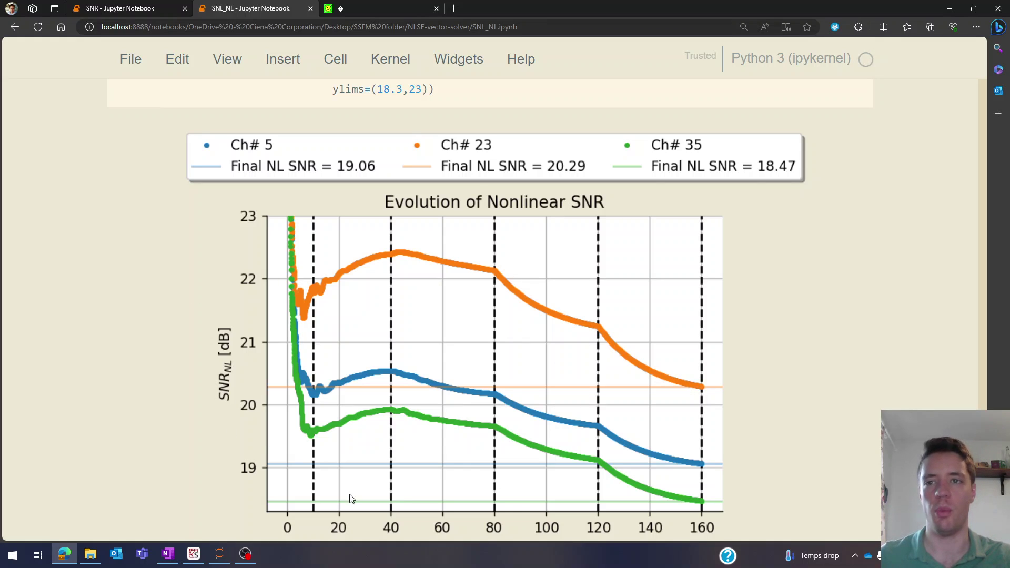
{"action": "scroll", "coordinate": [463, 225], "scroll_direction": "down", "scroll_amount": 1}
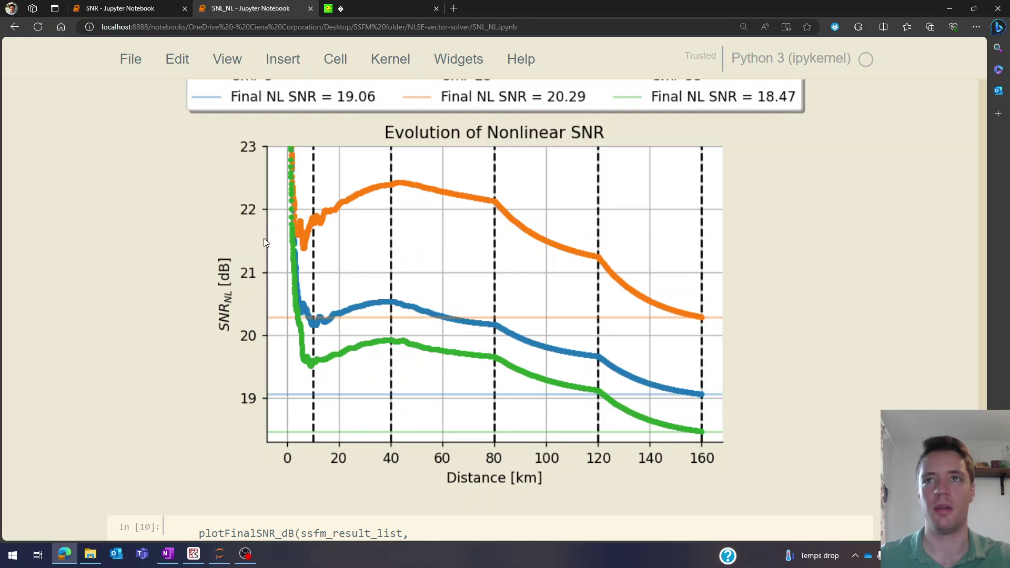
{"action": "scroll", "coordinate": [441, 278], "scroll_direction": "down", "scroll_amount": 5}
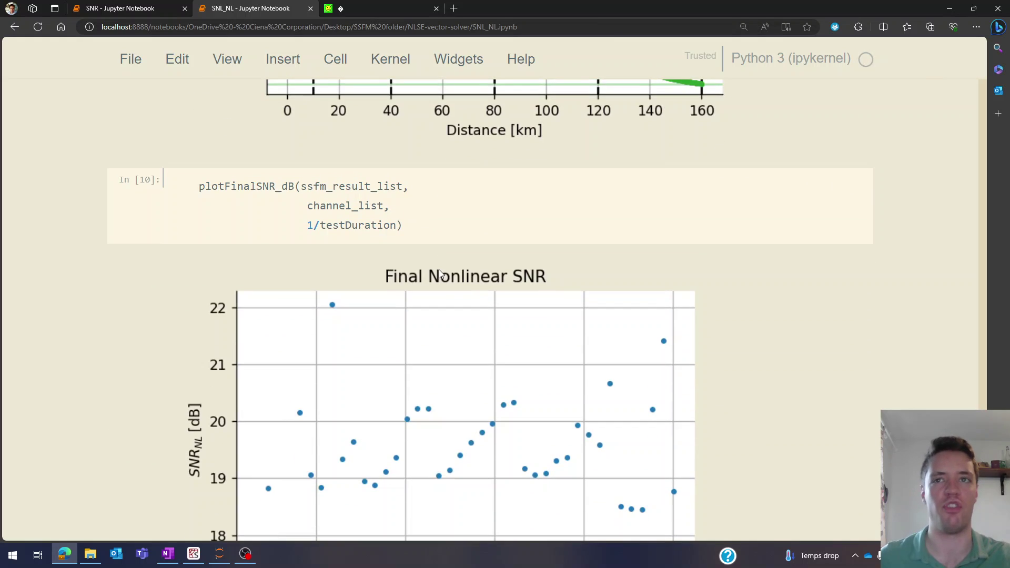
- Scroll past the Final Nonlinear SNR scatter to the closing Comment cell with the arXiv link
{"action": "scroll", "coordinate": [440, 271], "scroll_direction": "down", "scroll_amount": 2}
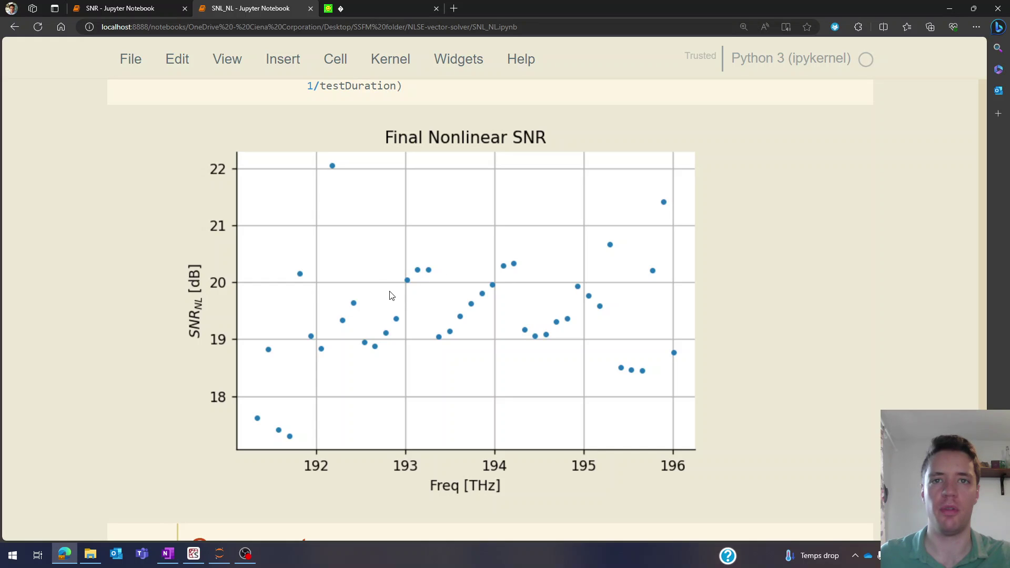
{"action": "scroll", "coordinate": [396, 293], "scroll_direction": "down", "scroll_amount": 2}
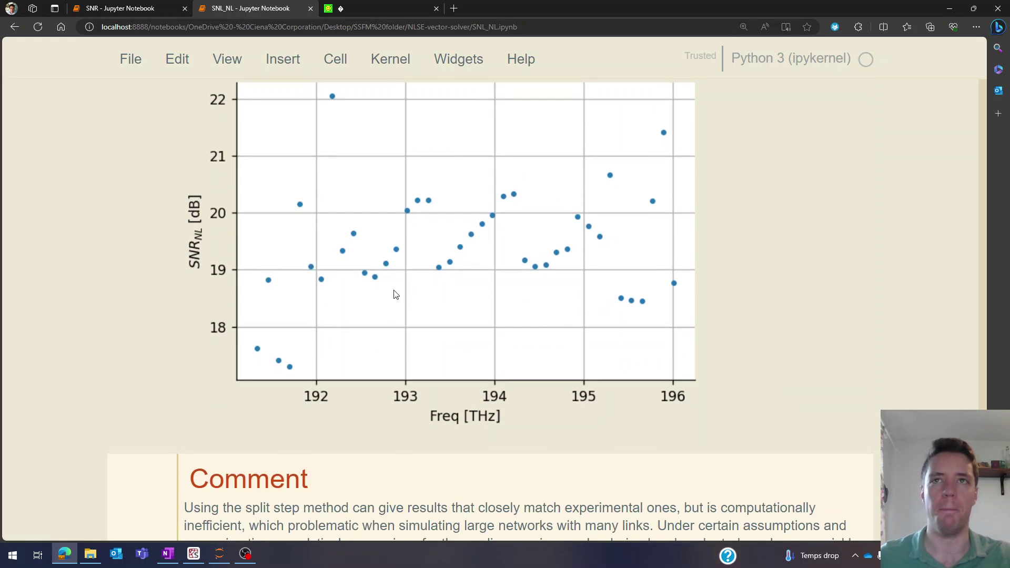
{"action": "scroll", "coordinate": [395, 295], "scroll_direction": "up", "scroll_amount": 2}
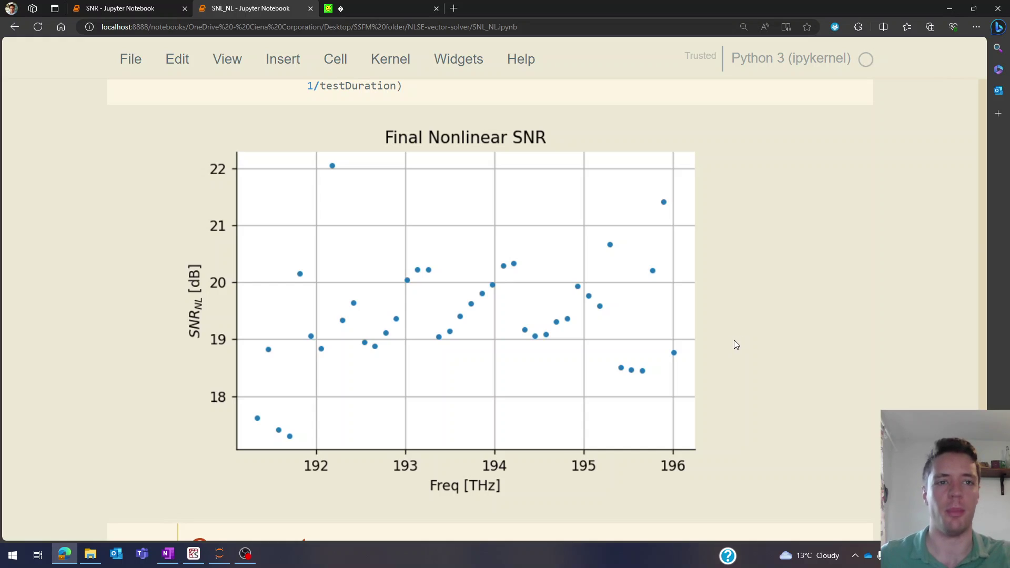
{"action": "scroll", "coordinate": [735, 350], "scroll_direction": "down", "scroll_amount": 4}
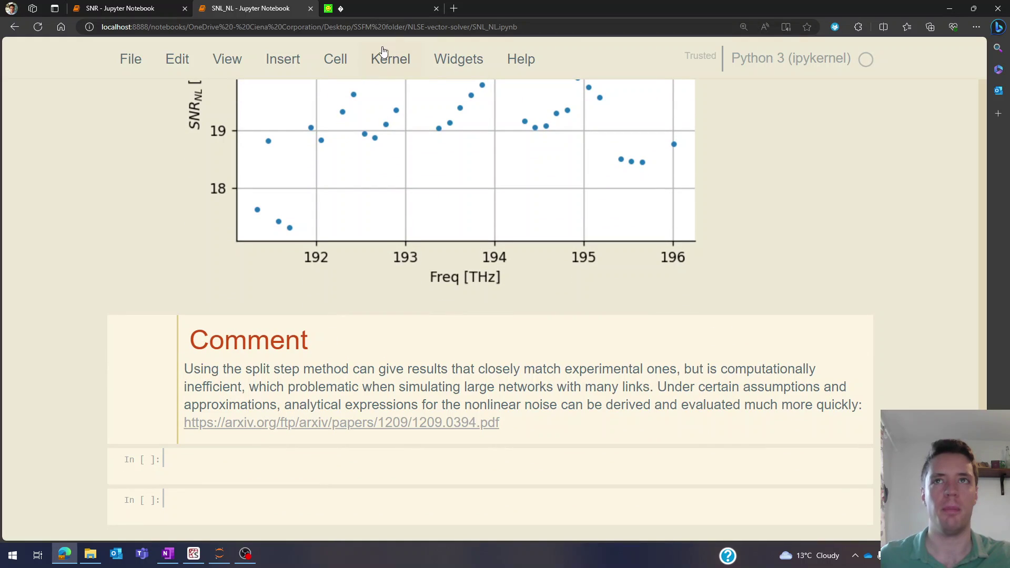
- Switch to the arXiv GN-model PDF and scroll to the NLI Model Derivation on page 3
{"action": "left_click", "coordinate": [397, 11]}
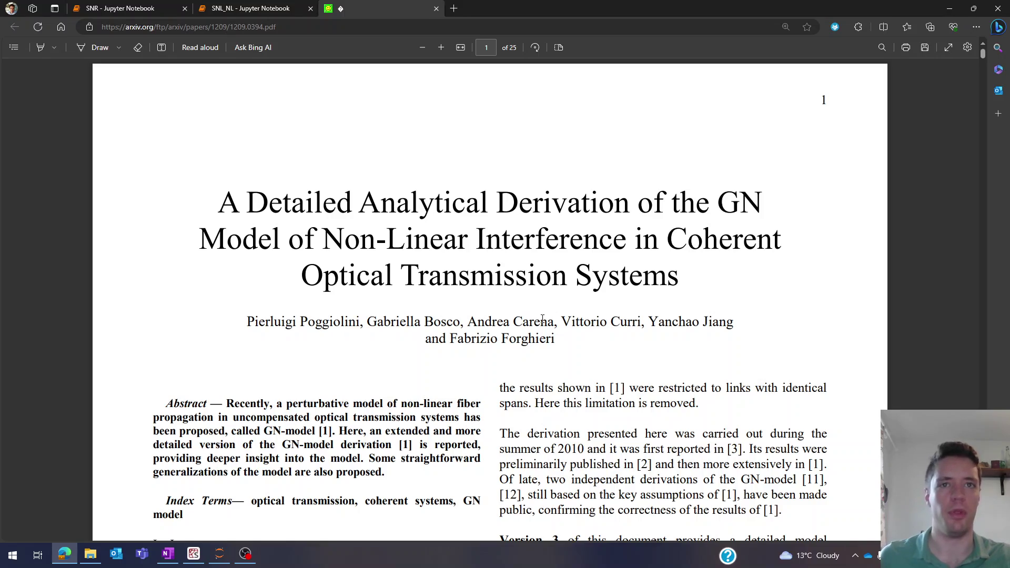
{"action": "scroll", "coordinate": [530, 361], "scroll_direction": "down", "scroll_amount": 3}
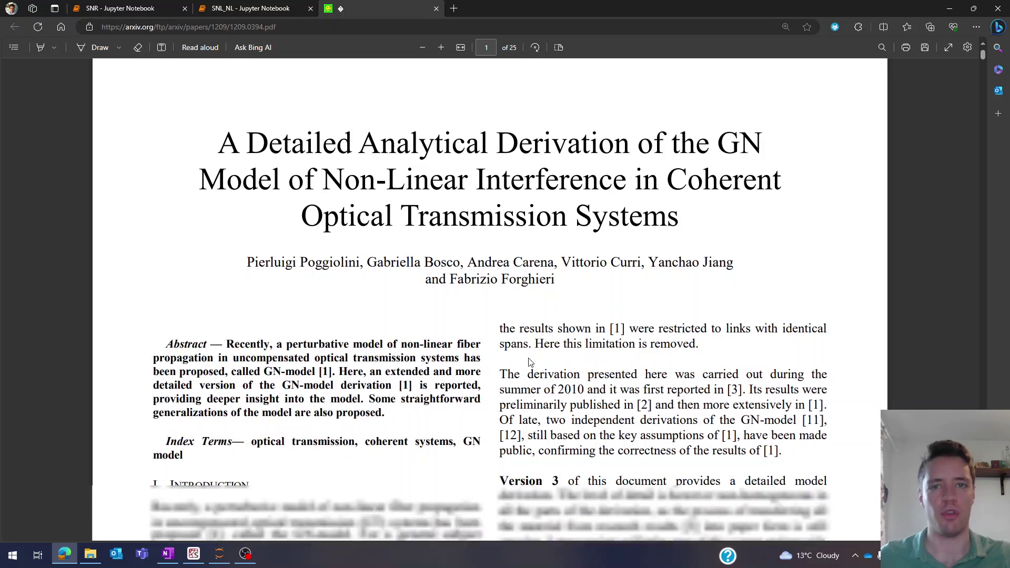
{"action": "scroll", "coordinate": [530, 362], "scroll_direction": "down", "scroll_amount": 15}
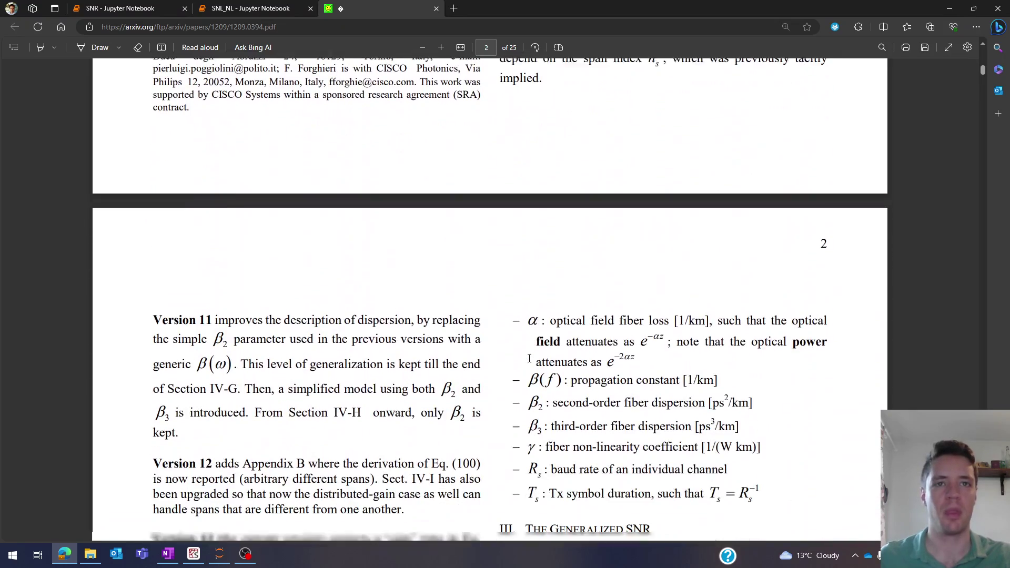
{"action": "scroll", "coordinate": [529, 358], "scroll_direction": "down", "scroll_amount": 9}
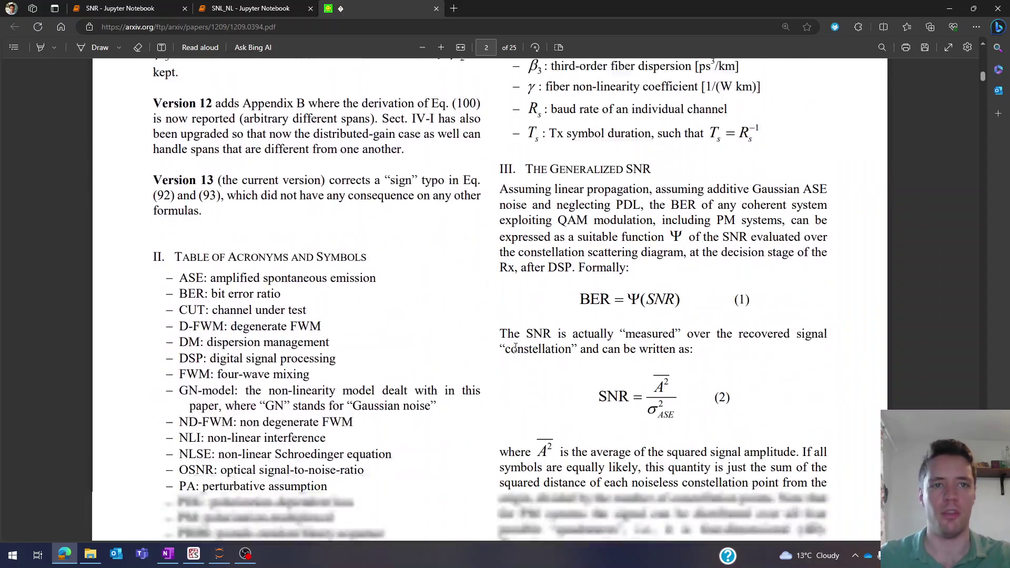
{"action": "scroll", "coordinate": [516, 347], "scroll_direction": "down", "scroll_amount": 20}
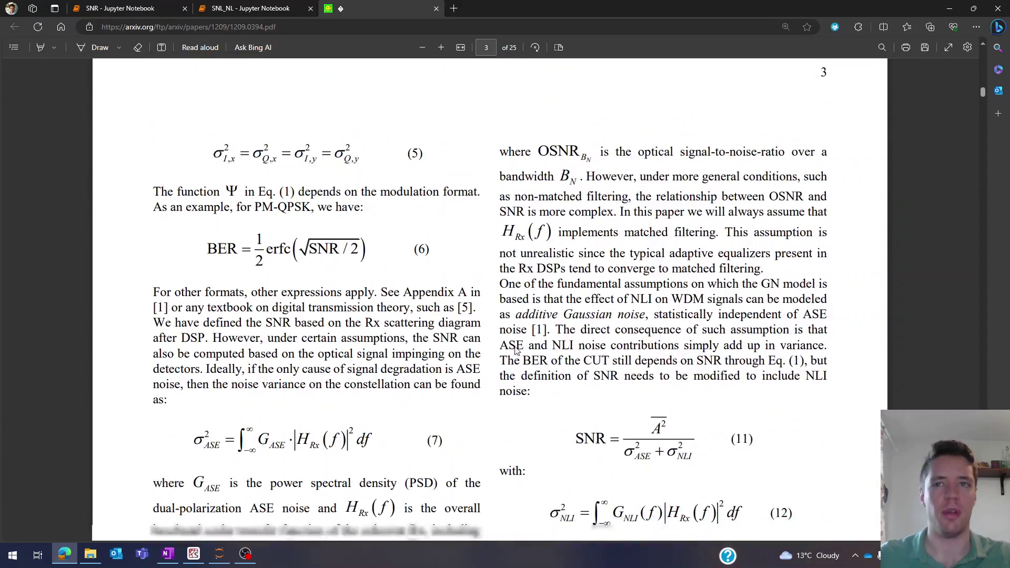
{"action": "scroll", "coordinate": [518, 345], "scroll_direction": "down", "scroll_amount": 5}
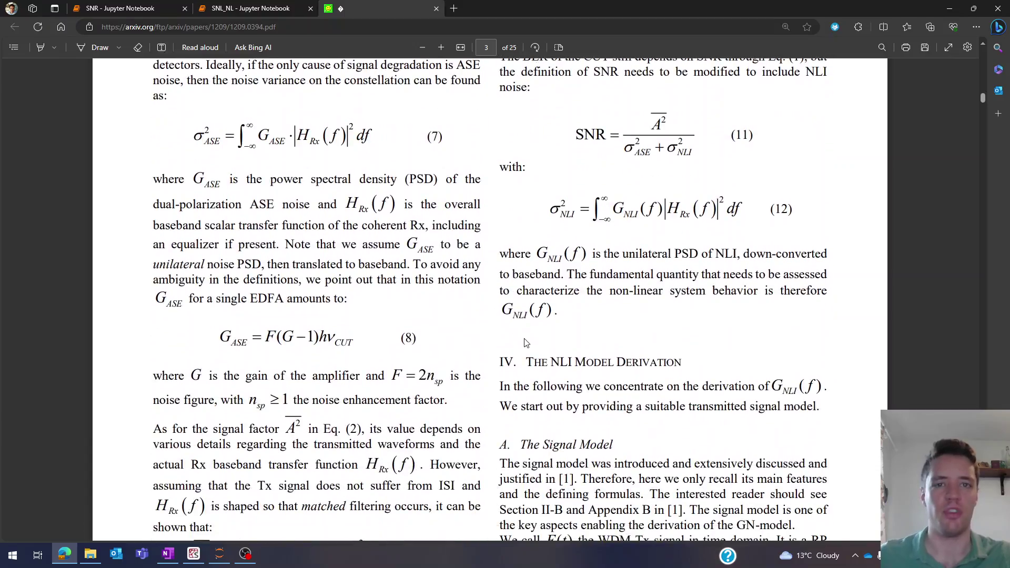
{"action": "scroll", "coordinate": [513, 334], "scroll_direction": "up", "scroll_amount": 2}
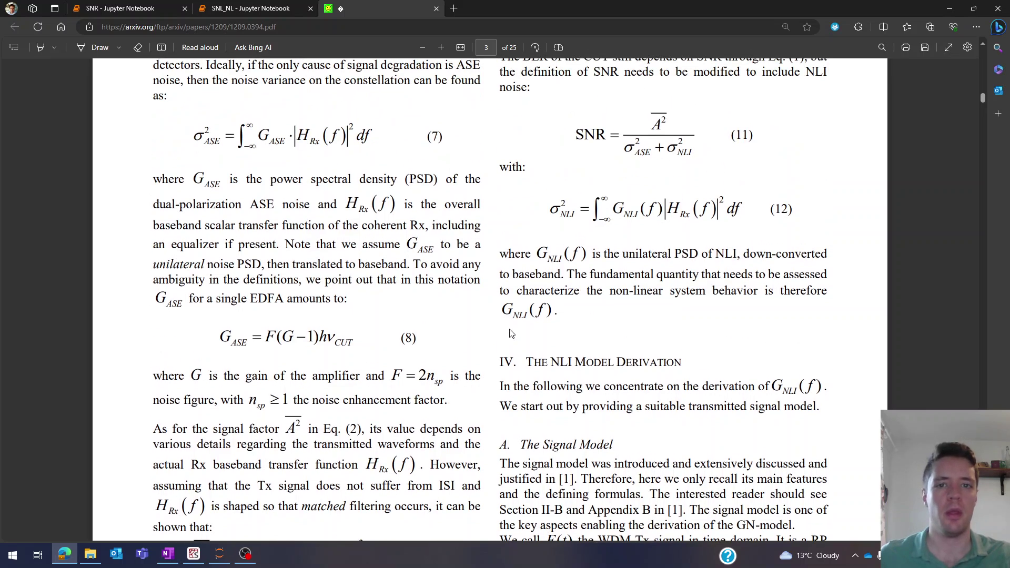